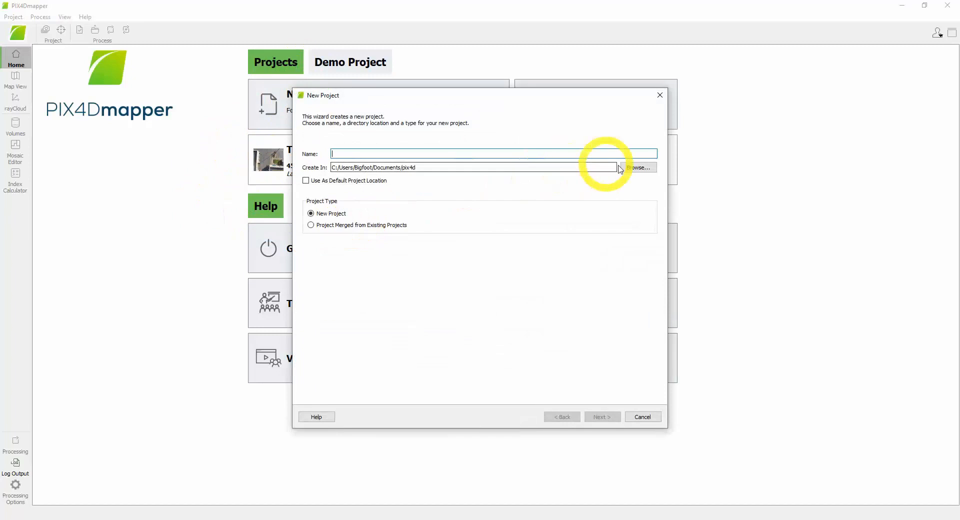
- Set the new project's location to the E:/Forensics/Trimble Forensics Workflow/Pix4D folder
click(639, 168)
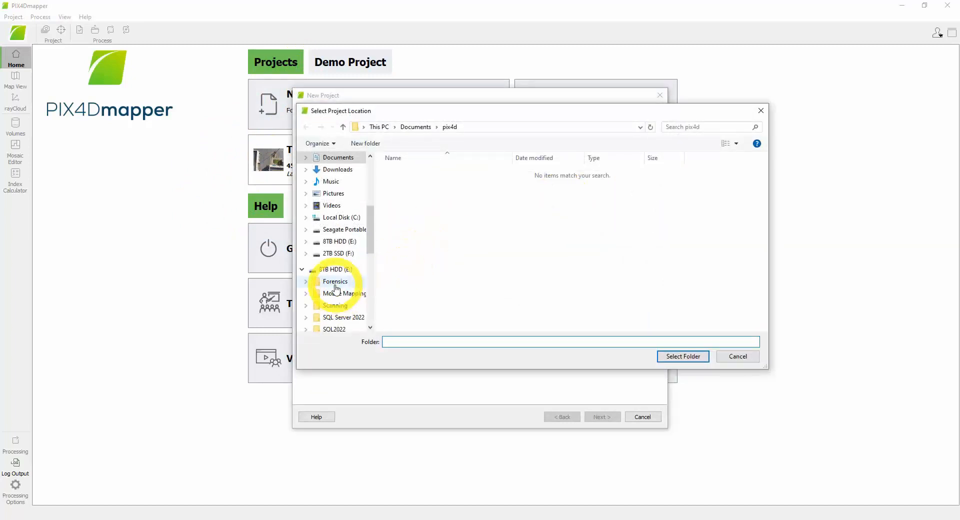
scroll(336, 289, down, 6)
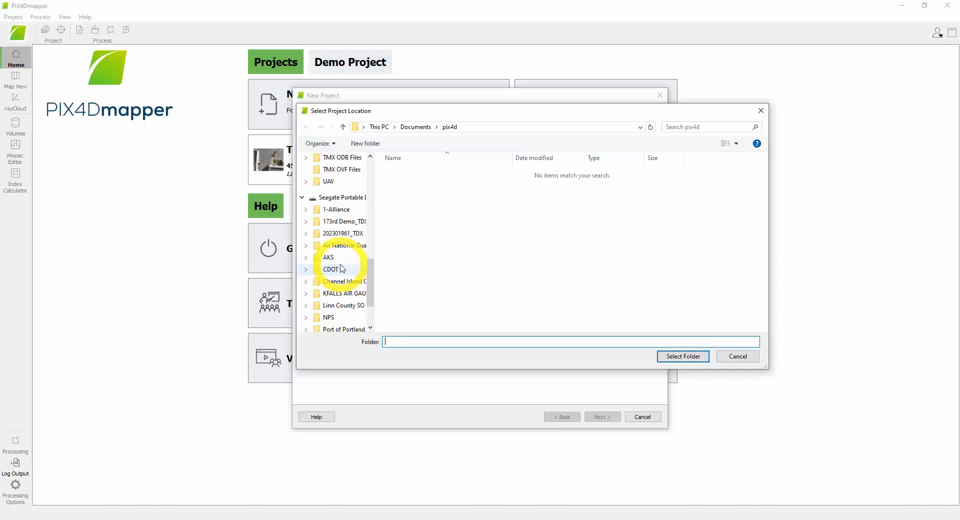
scroll(339, 278, down, 1)
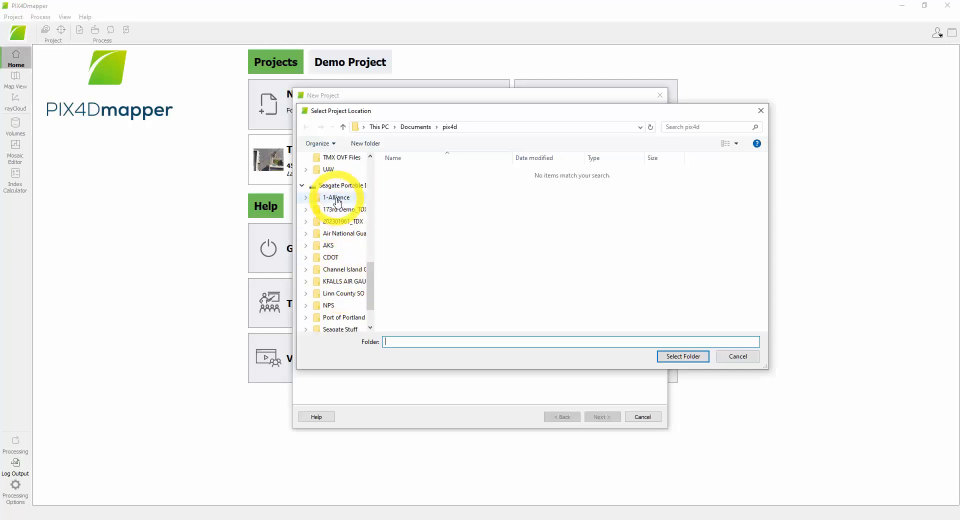
scroll(344, 270, up, 2)
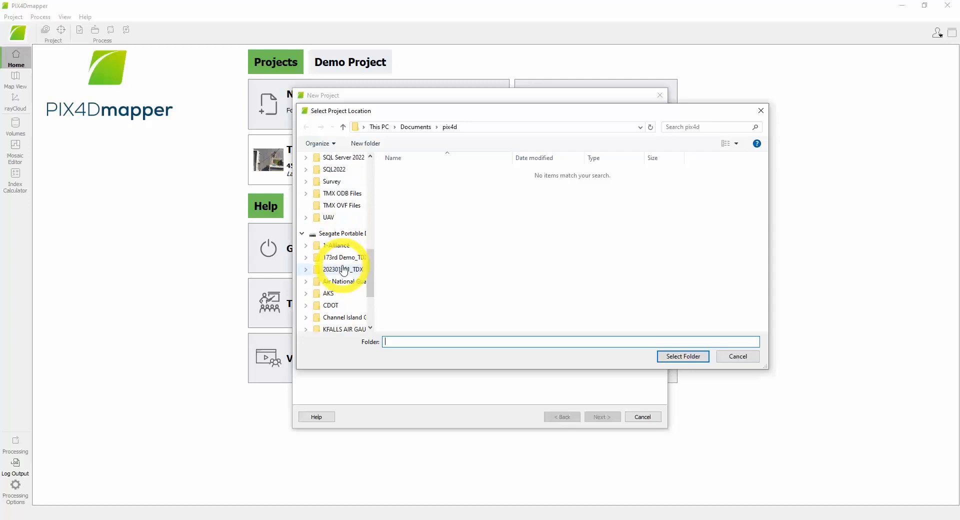
scroll(344, 268, up, 3)
click(334, 233)
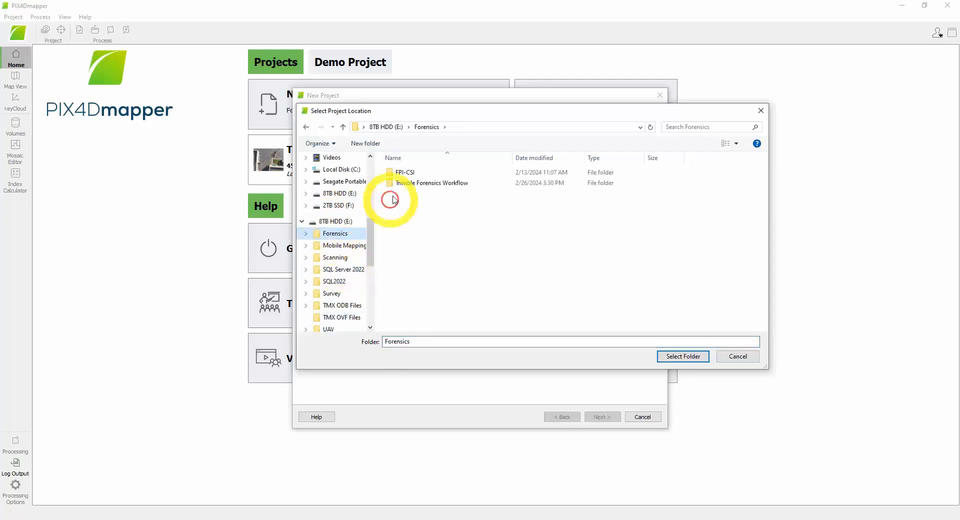
double_click(407, 183)
double_click(408, 174)
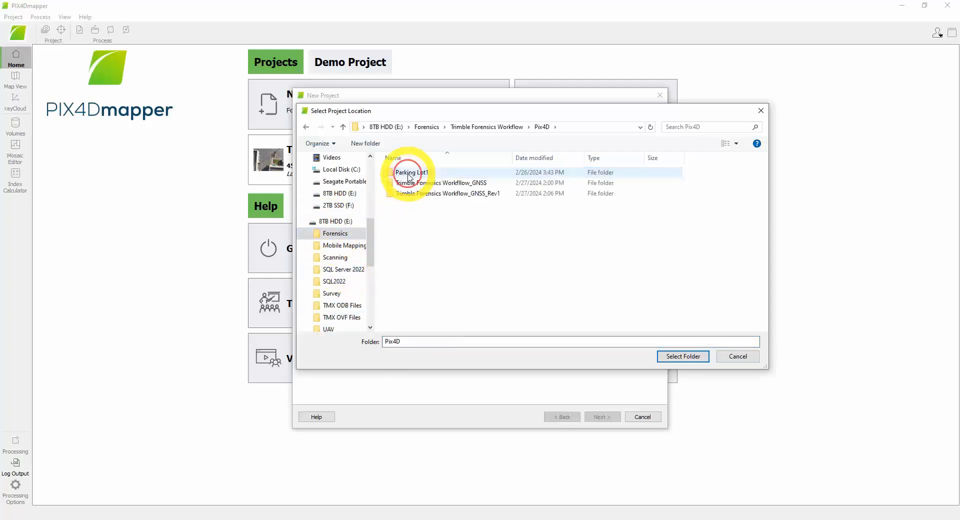
click(683, 356)
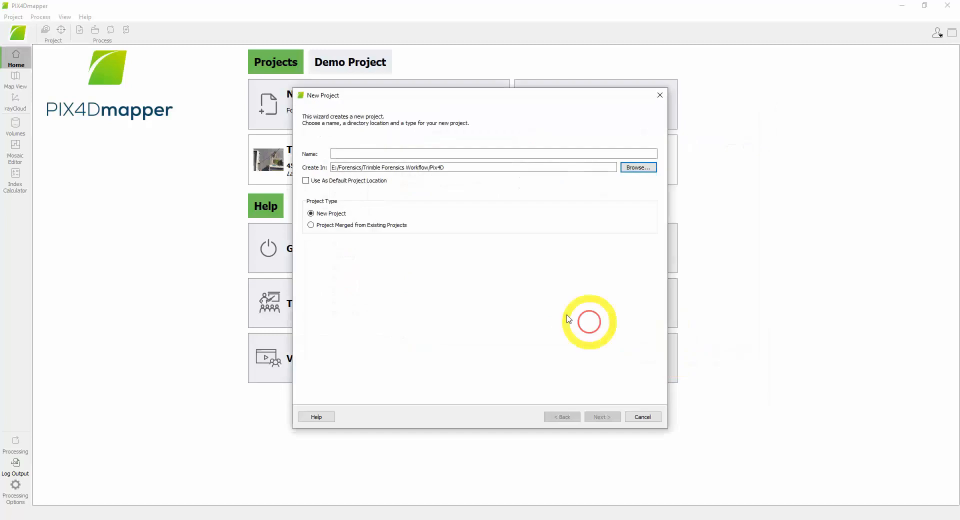
- Name the new project "Trimble Forensics Workflow_Grid" and continue to the image selection
click(382, 154)
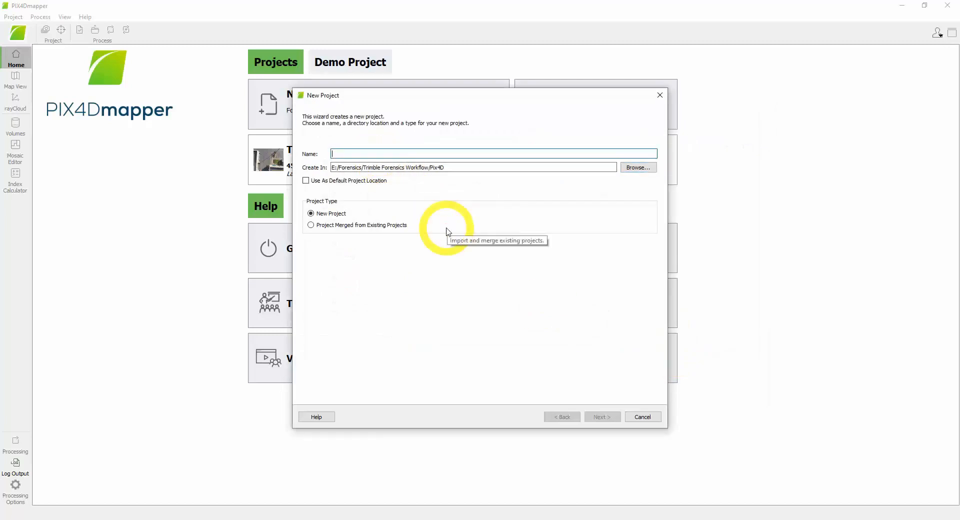
text(Trimble )
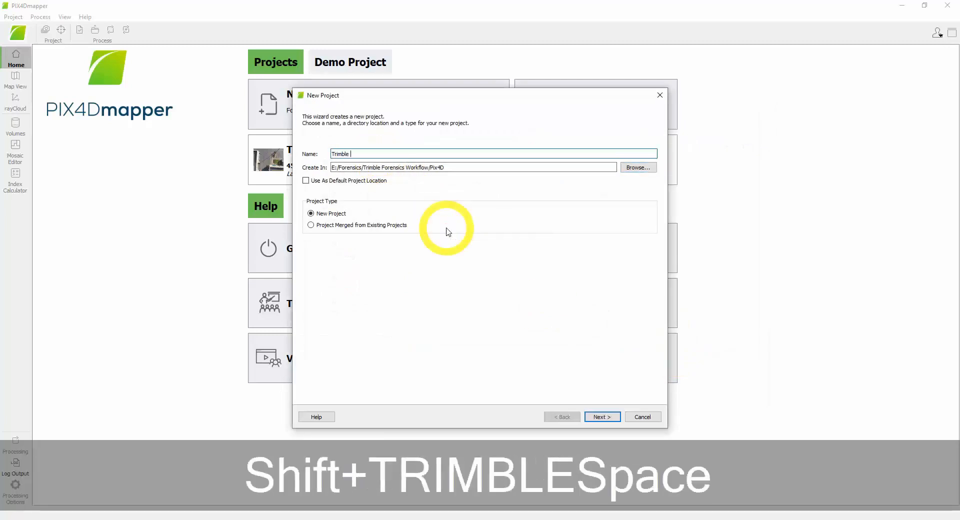
text(Forens)
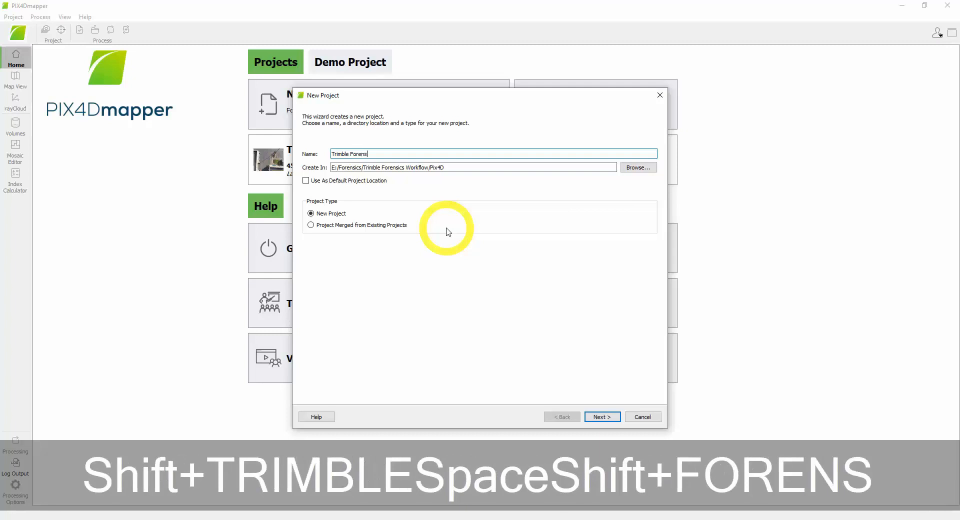
text(ics Work)
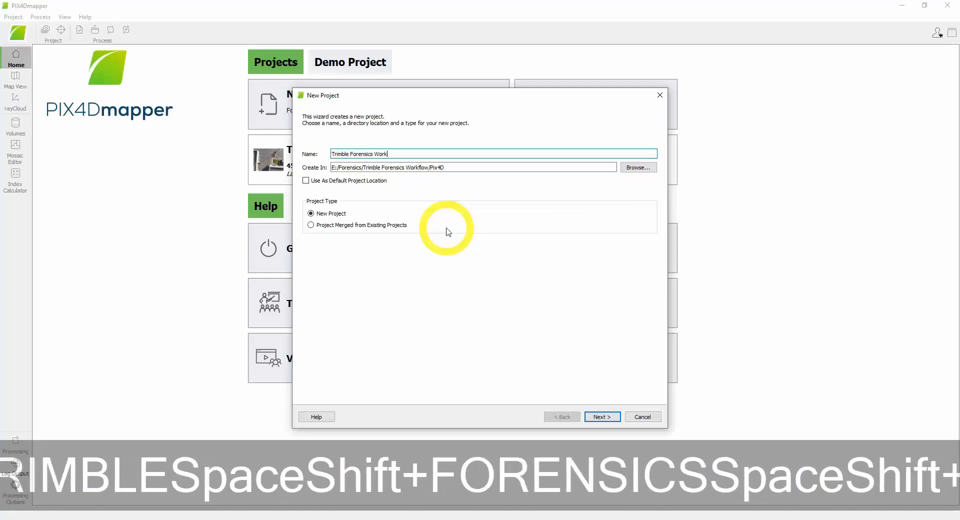
text(flow_)
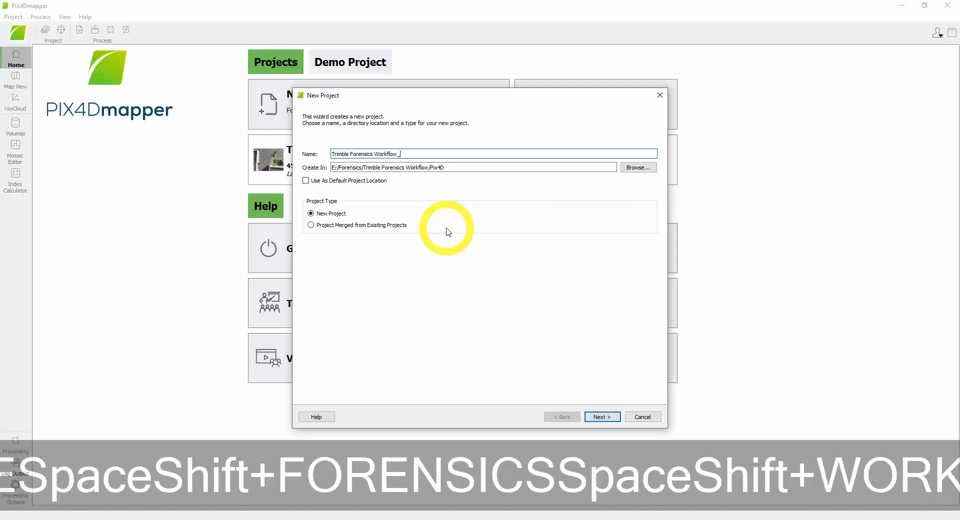
text(Grid)
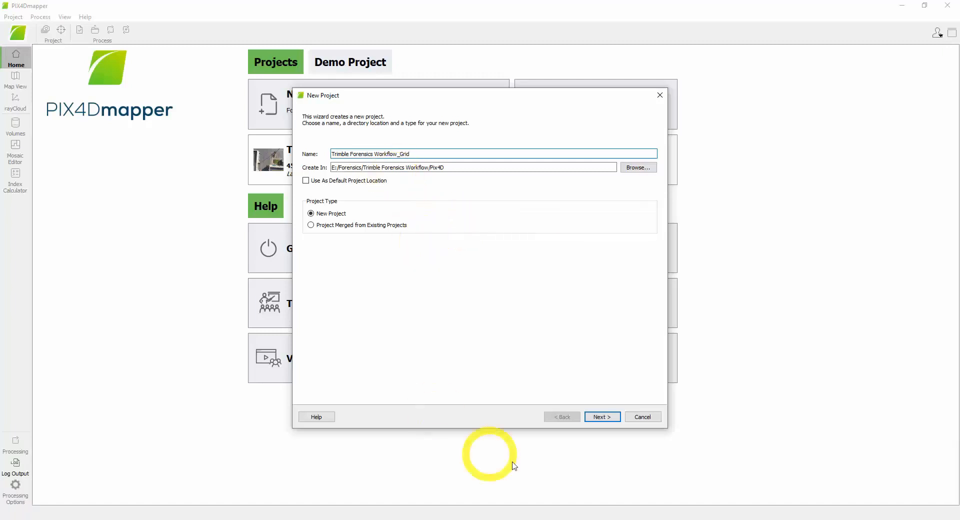
click(602, 418)
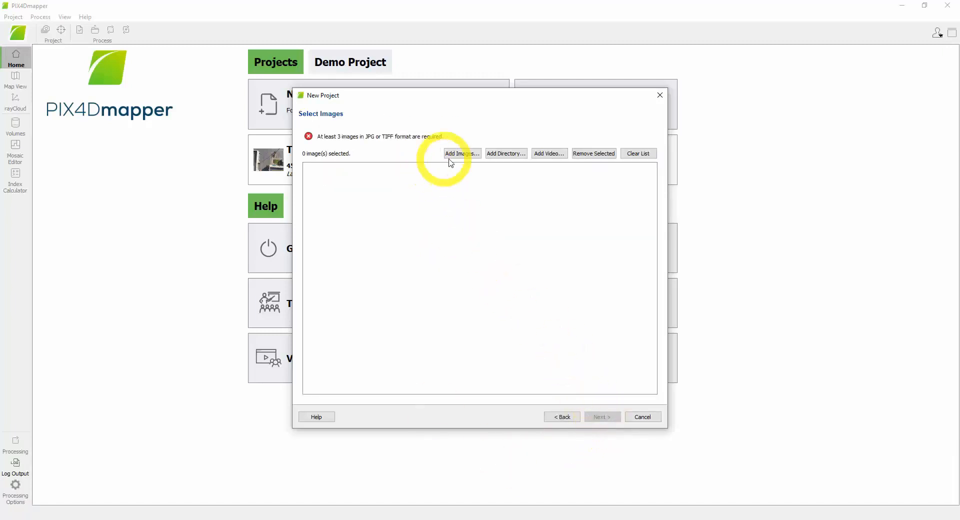
- Add all the DJI drone images, 0001 to 0045, from D:/Linn County SO/Pix photos and continue to the image properties
click(464, 154)
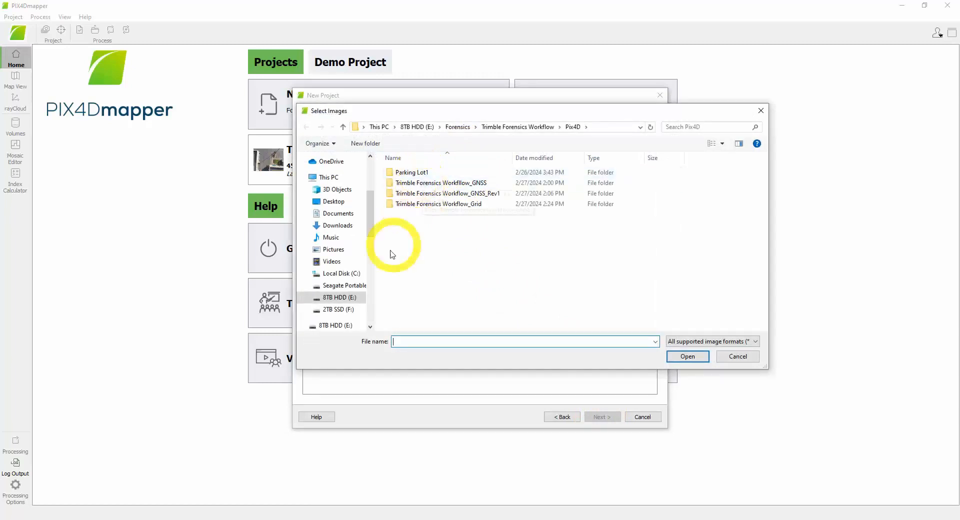
scroll(345, 312, down, 8)
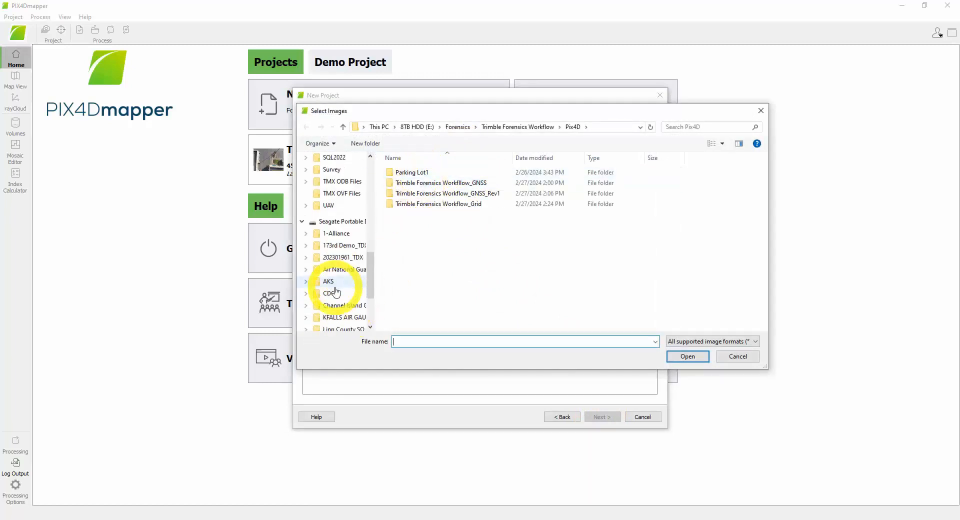
click(336, 293)
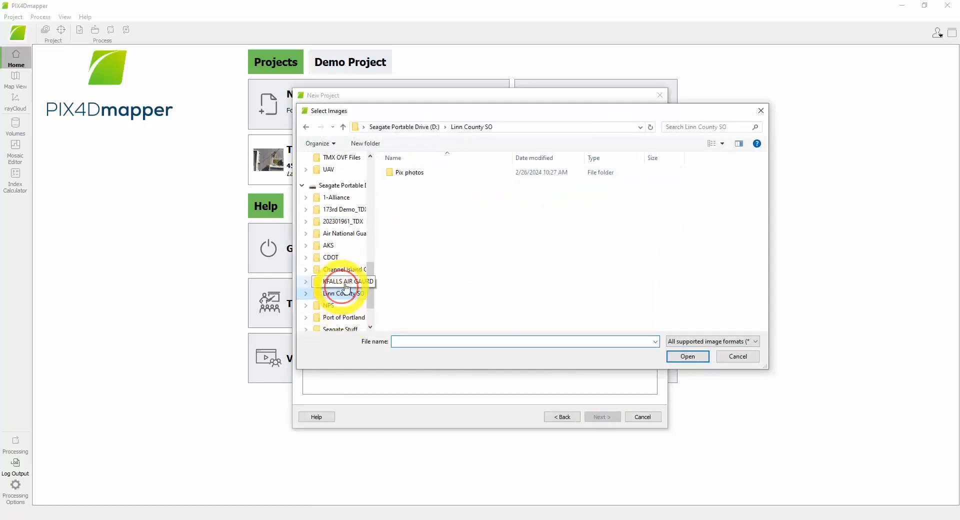
click(409, 172)
click(685, 357)
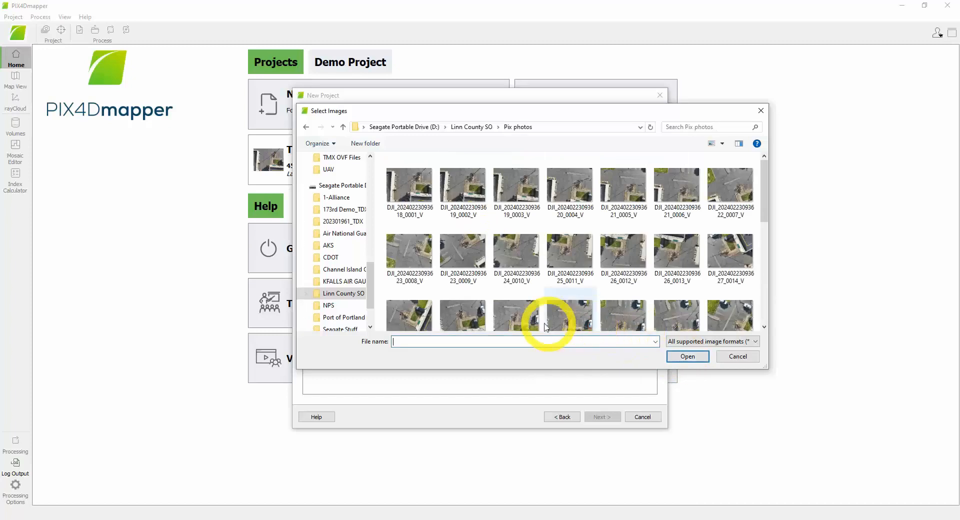
click(410, 184)
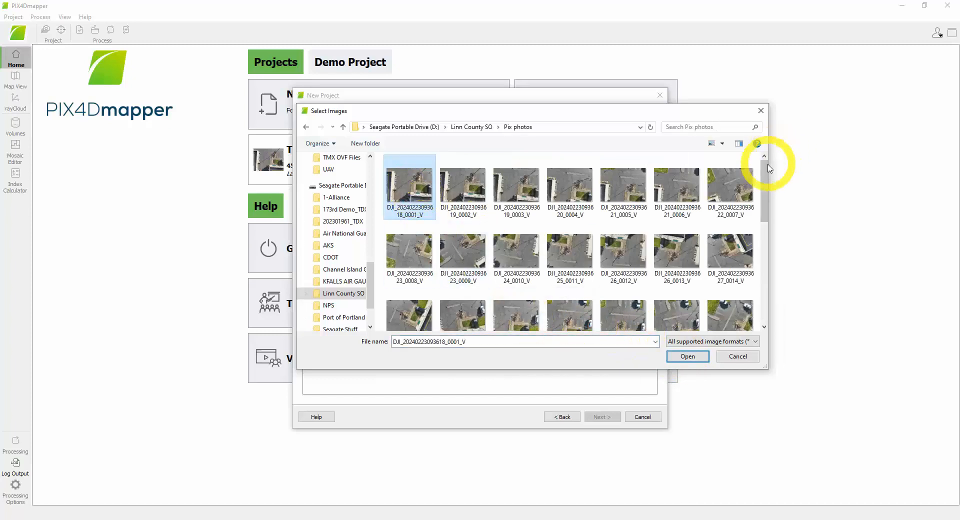
drag(766, 184, 766, 285)
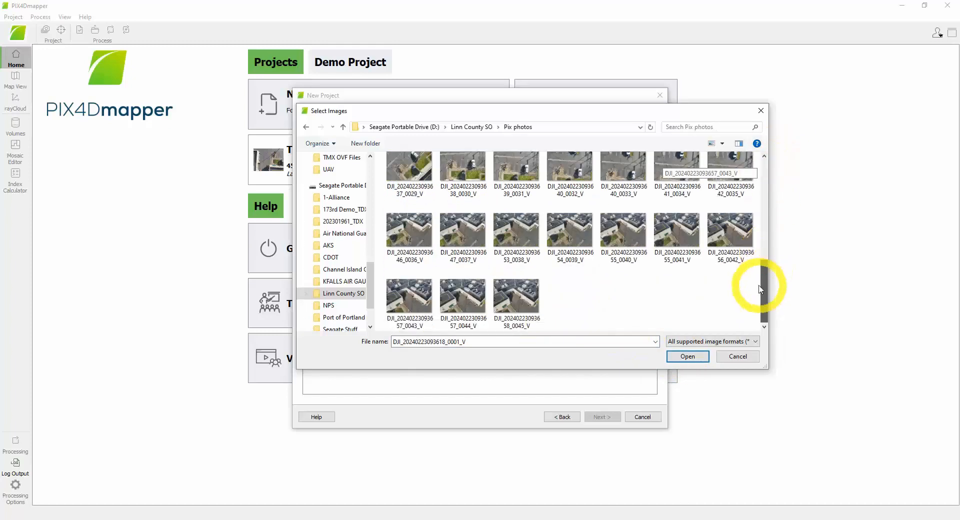
shift+click(512, 299)
click(673, 355)
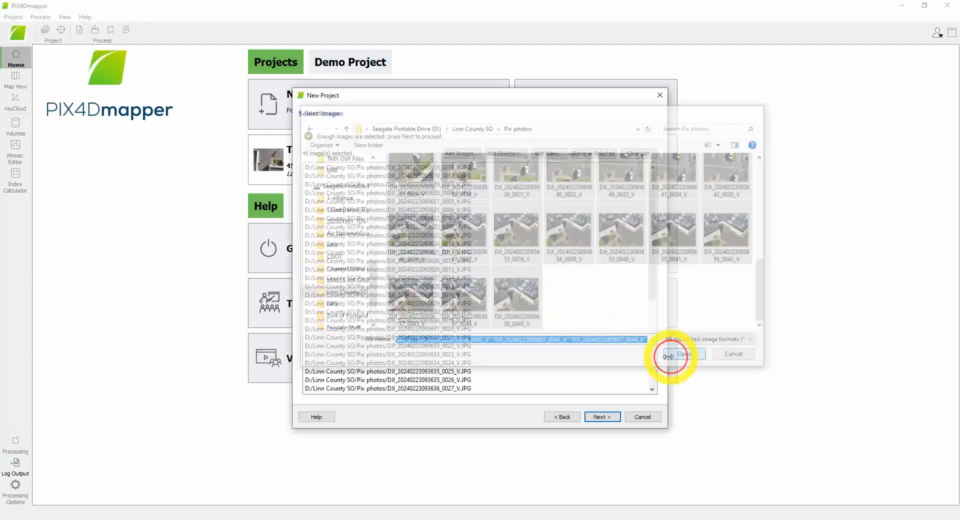
click(591, 419)
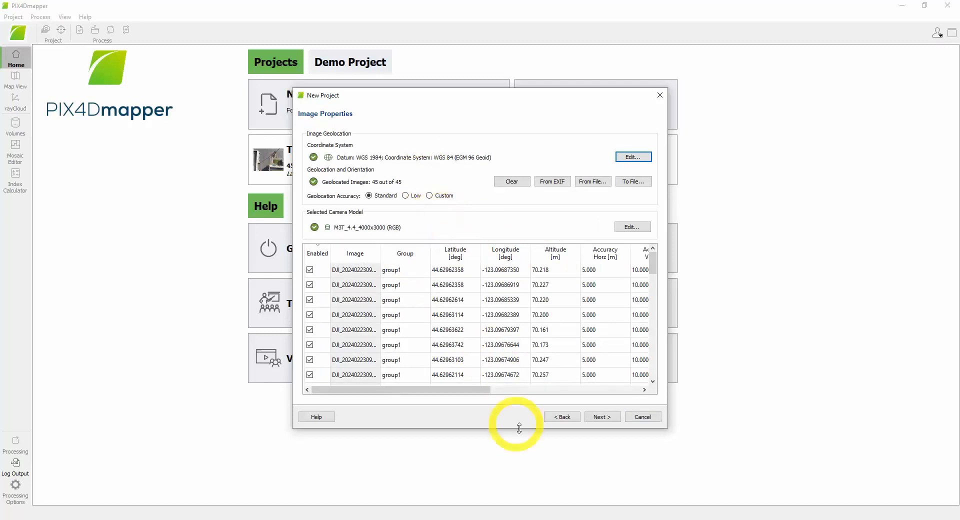
- Keep the image properties, set the output to an arbitrary coordinate system in feet, and create the project with the standard 3D Models template
click(597, 416)
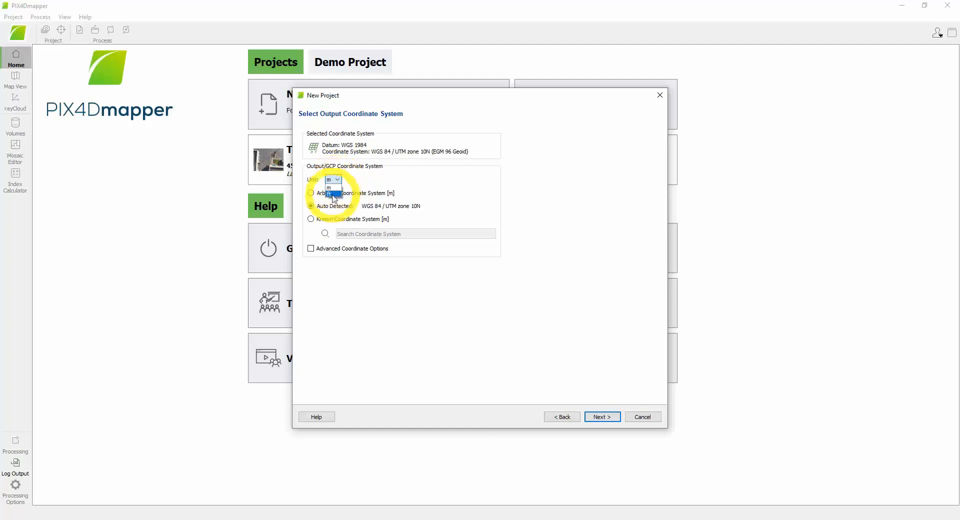
click(333, 194)
click(310, 193)
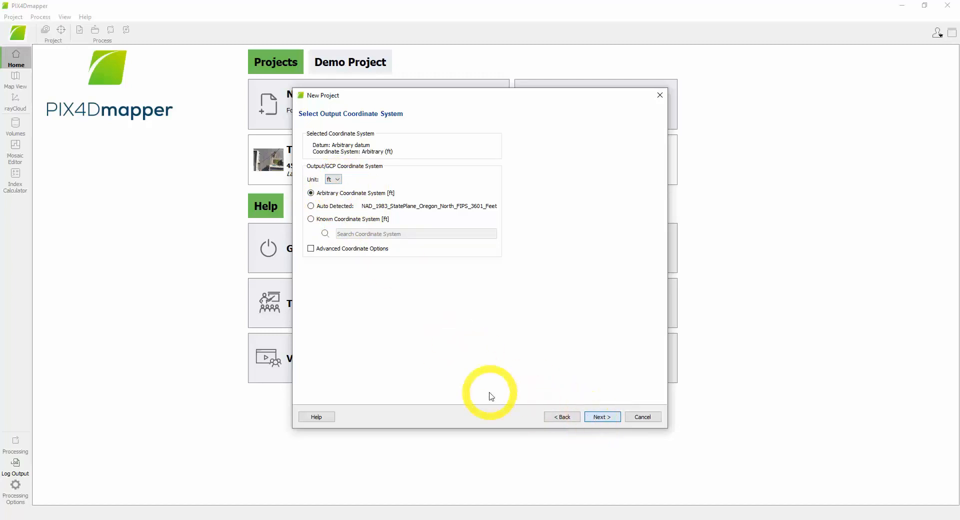
key(Return)
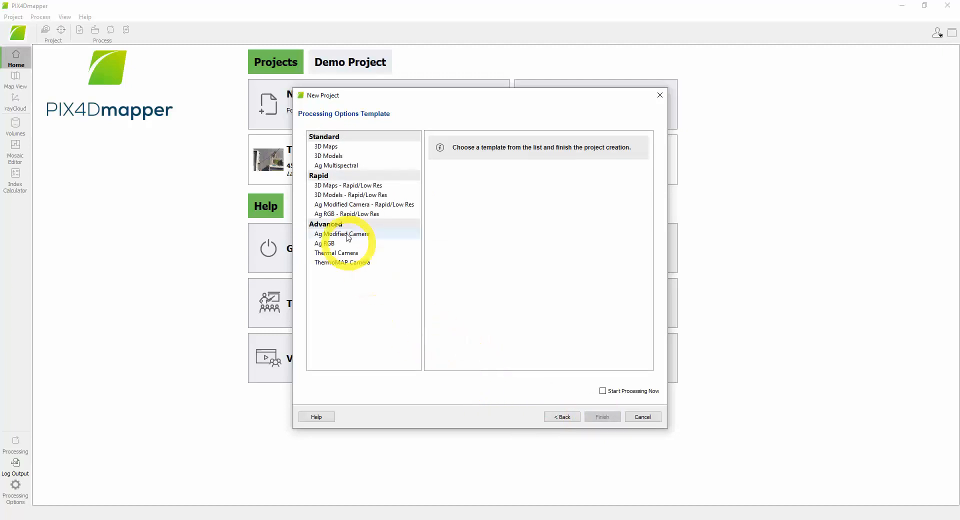
click(329, 157)
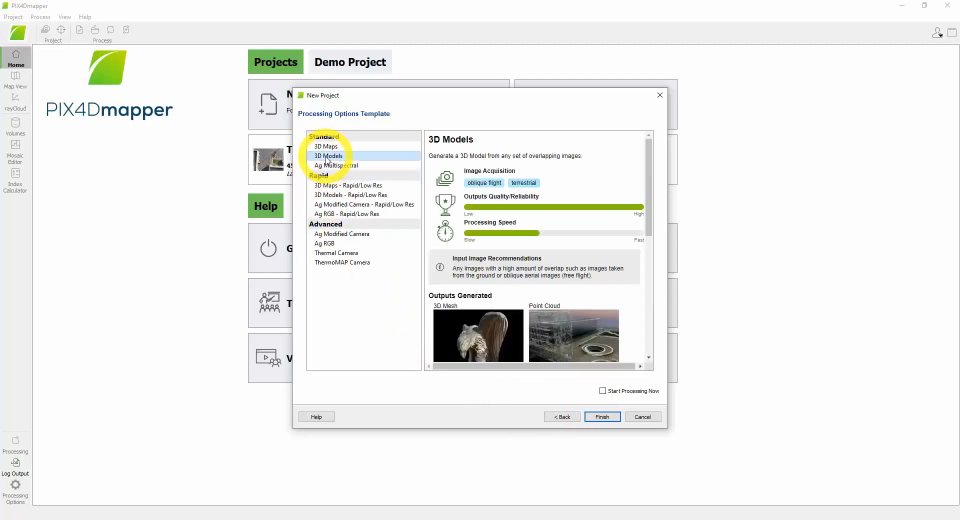
click(603, 417)
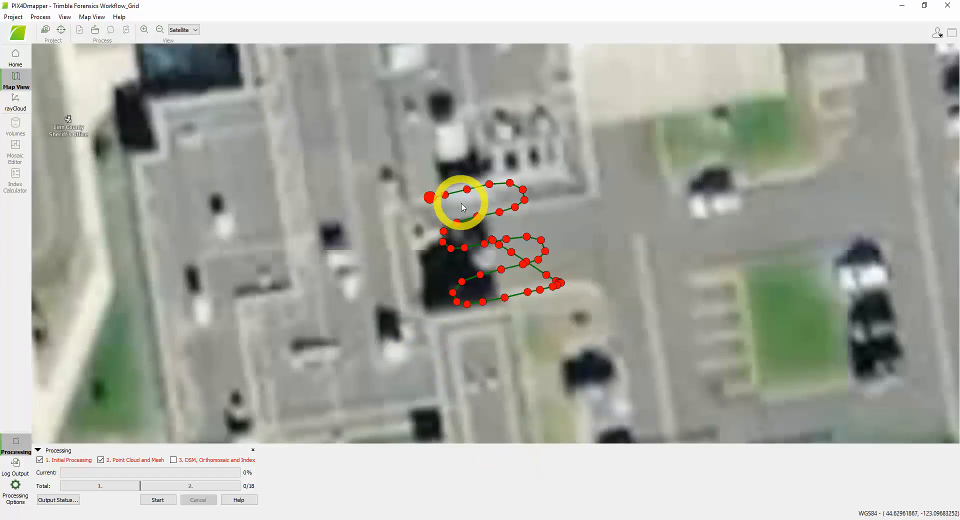
- Import the ground control points from Trimble Capture Workflow_GCP.csv in the Linn County SO folder, using X, Y, Z coordinate order
click(61, 30)
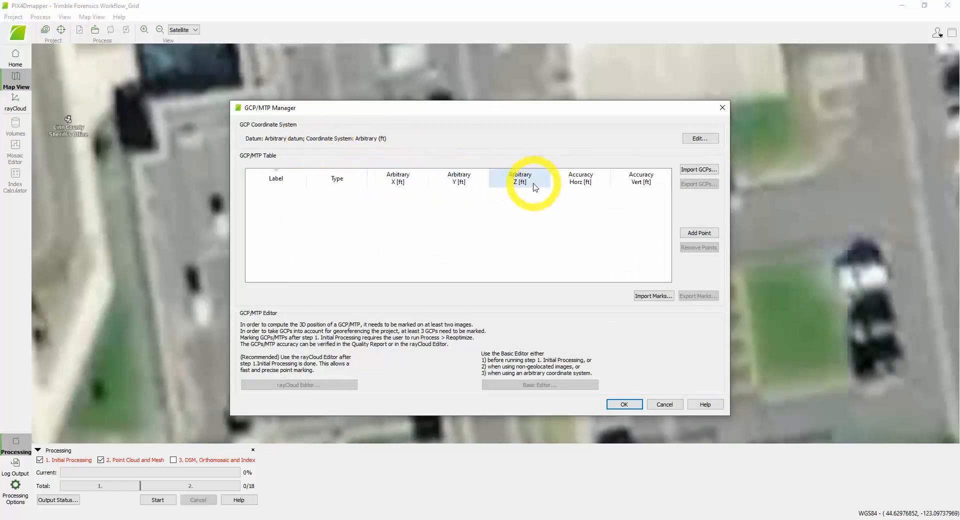
click(699, 170)
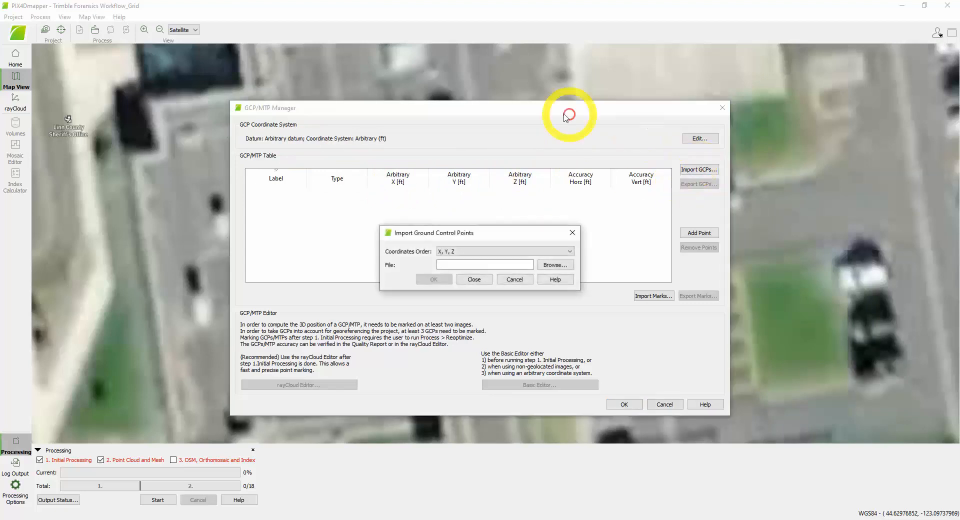
click(555, 265)
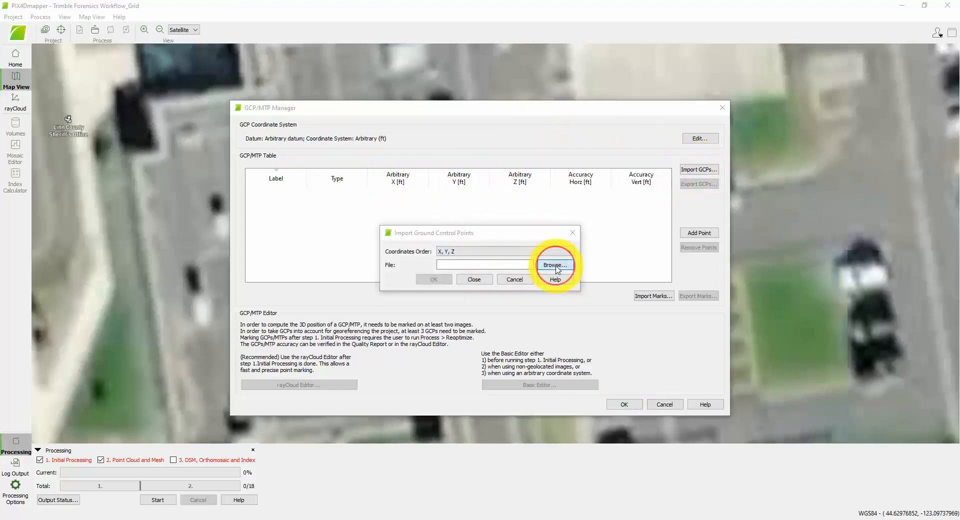
scroll(420, 418, down, 10)
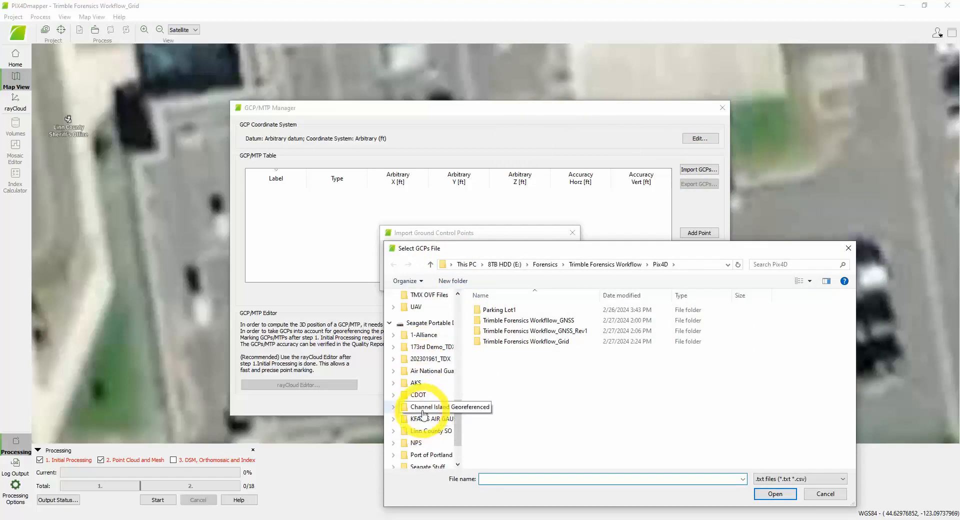
click(437, 433)
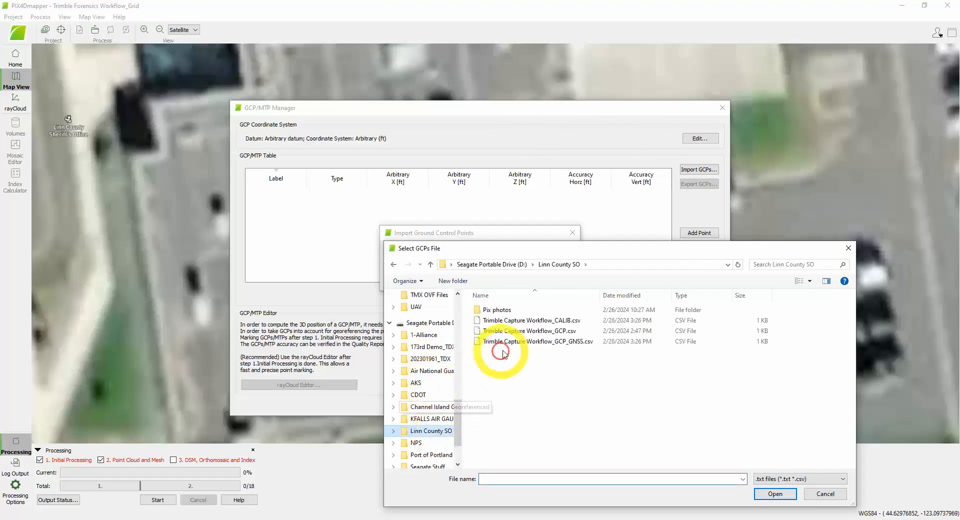
click(530, 332)
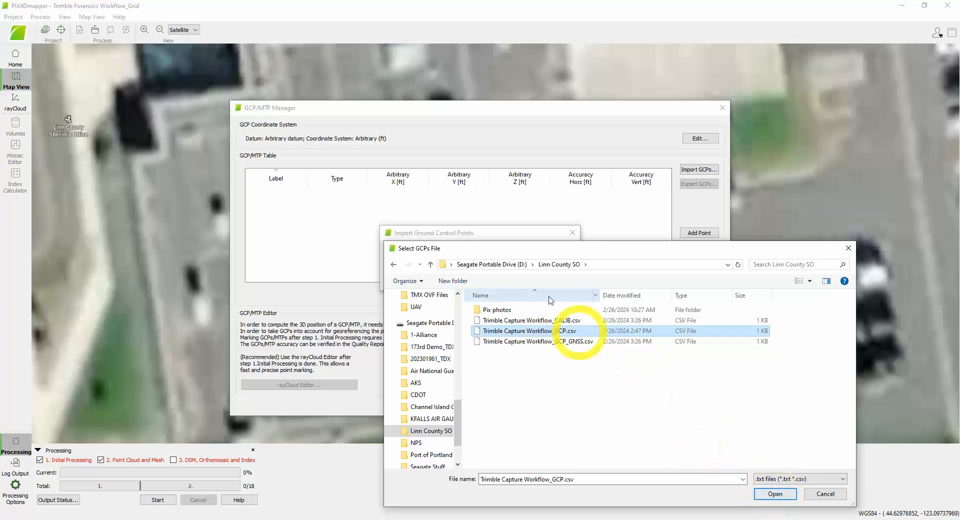
click(776, 494)
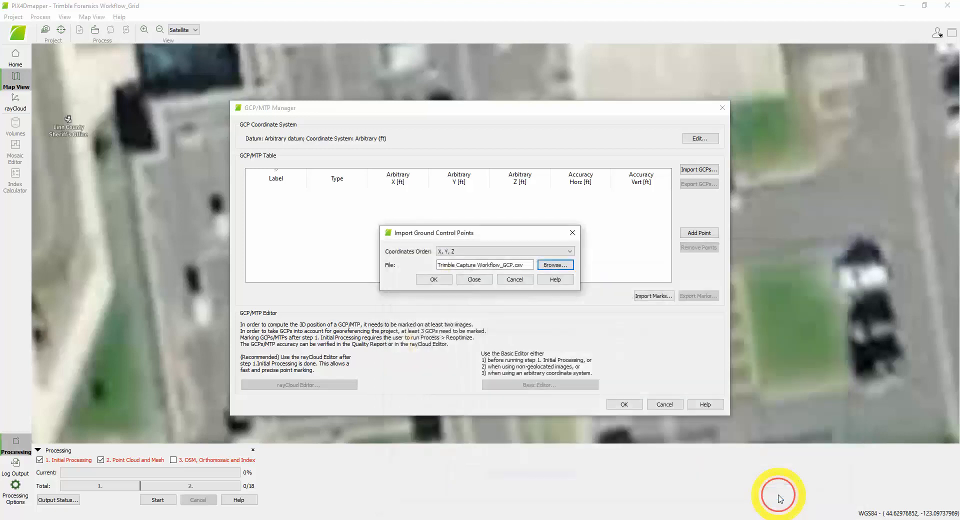
click(433, 280)
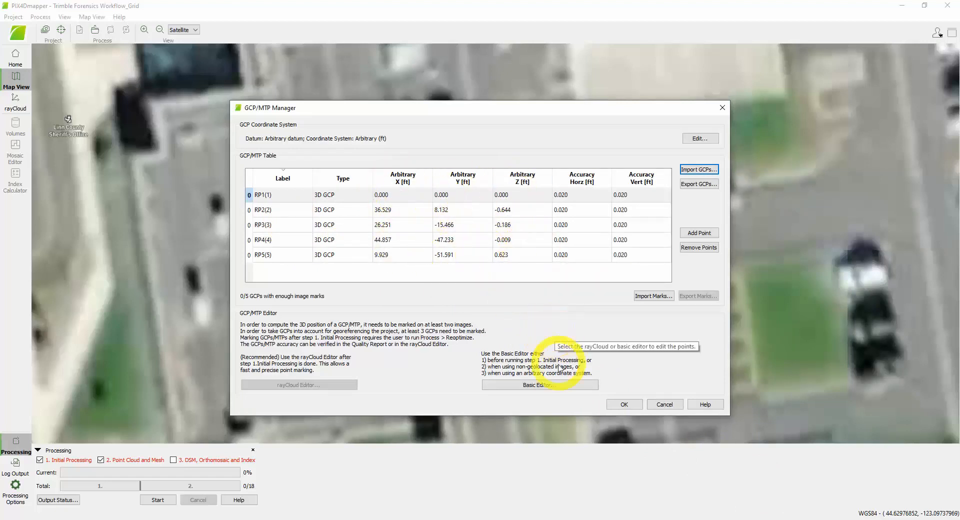
- Open the basic GCP editor and mark RP1(1) at the centre of its orange target in image 0001
click(540, 385)
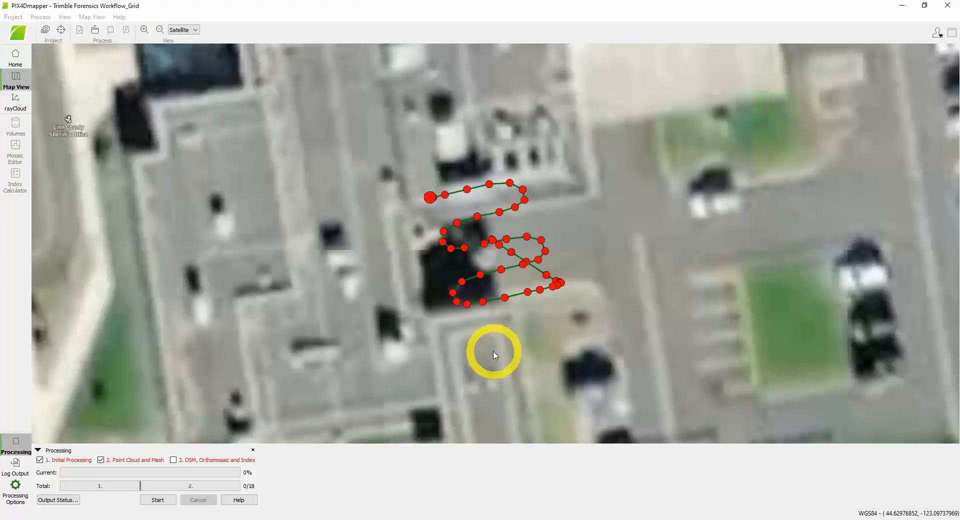
scroll(564, 340, up, 5)
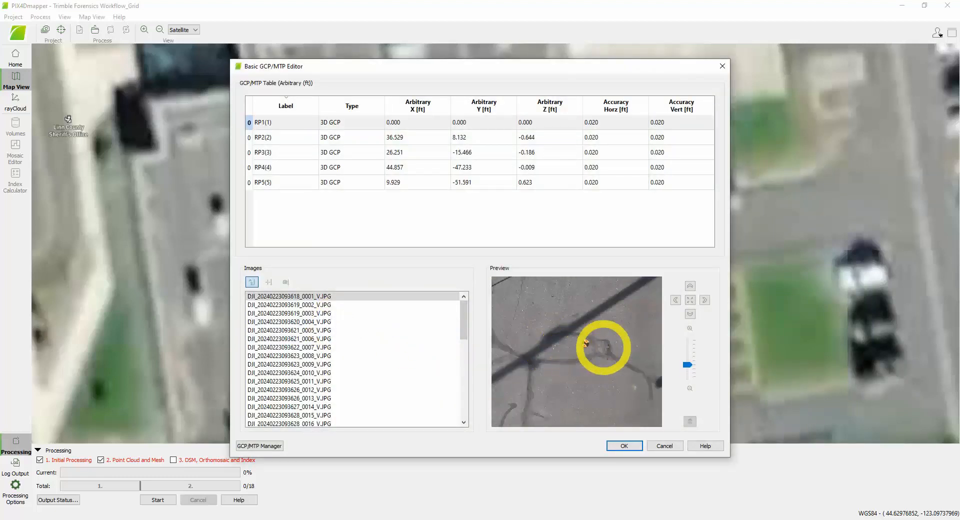
scroll(585, 345, up, 2)
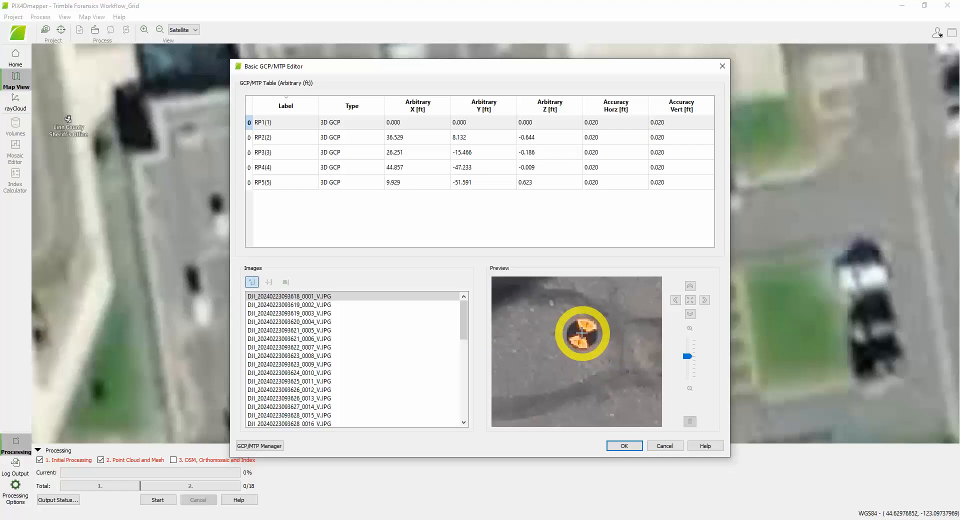
click(582, 333)
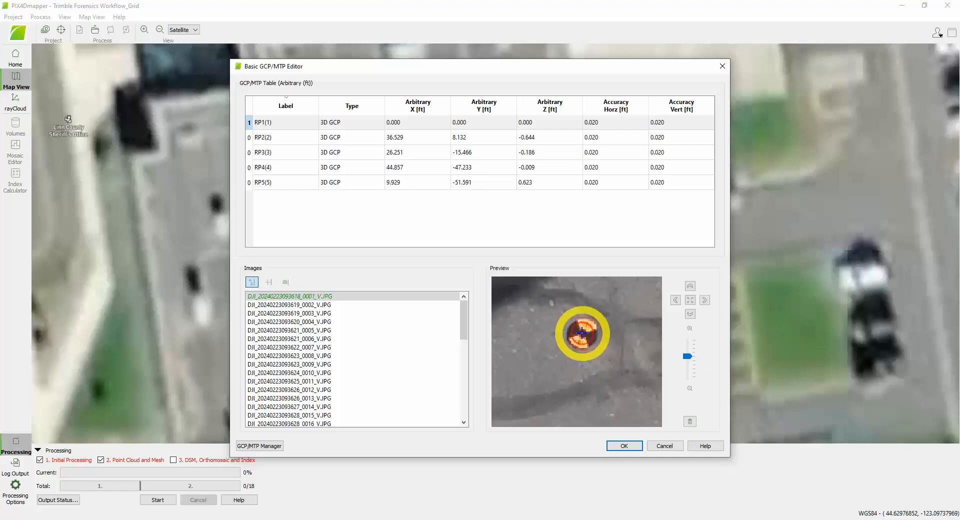
- Mark every control point in three images each, ending with RP5(5) in image 0019, and start Initial Processing and Point Cloud and Mesh
click(311, 306)
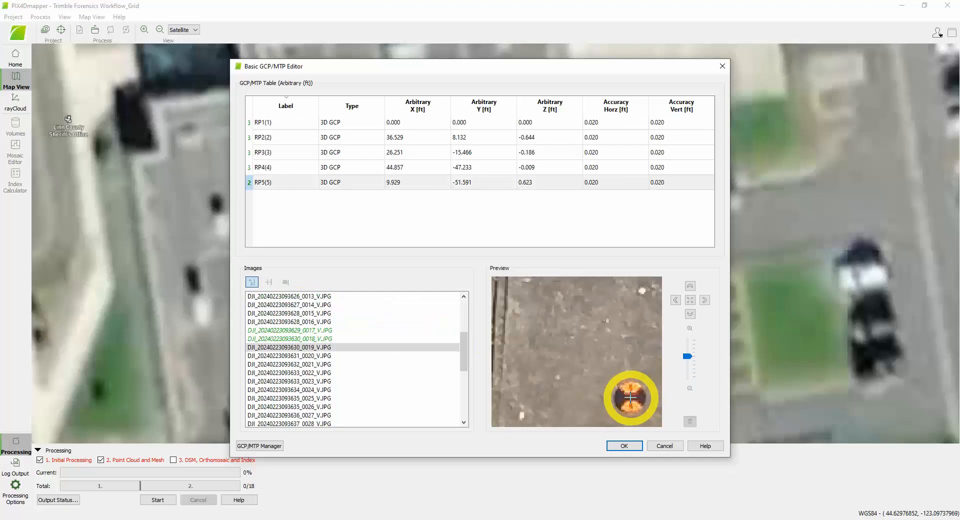
click(631, 397)
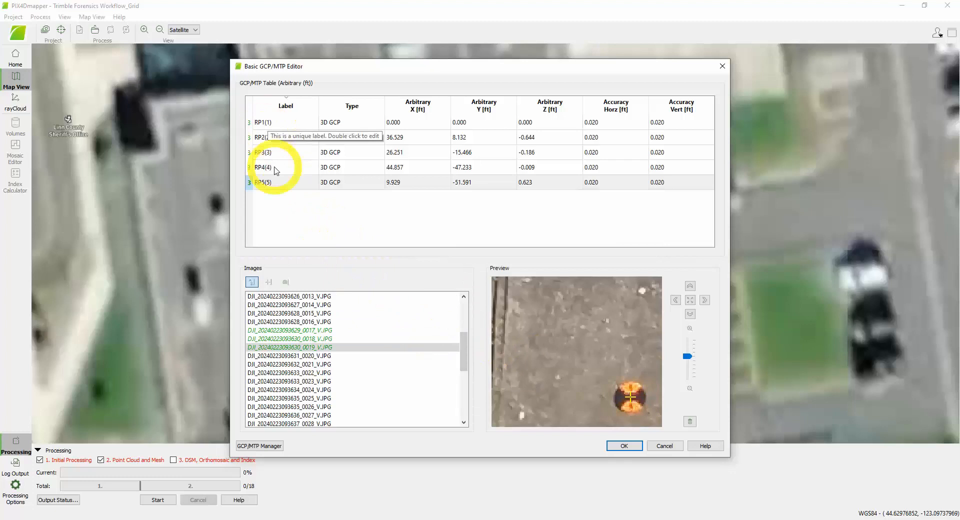
click(625, 446)
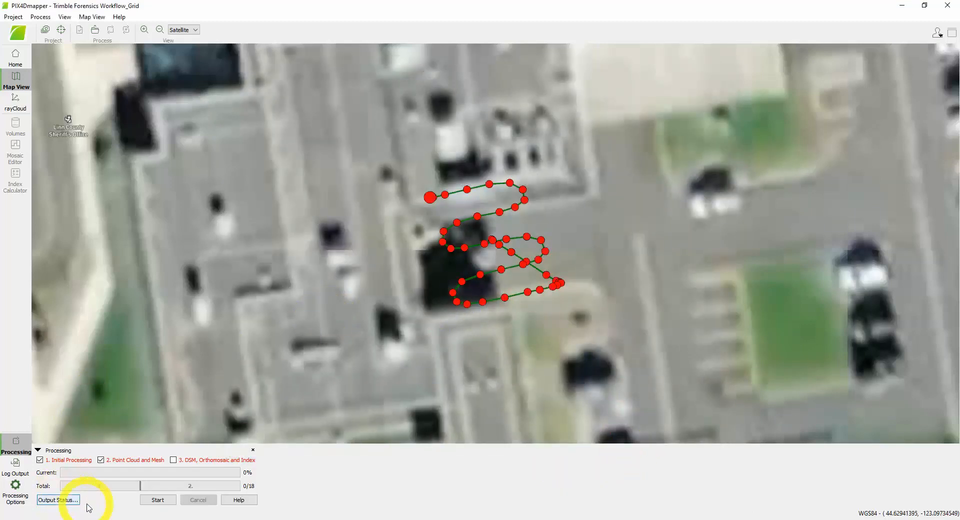
click(157, 500)
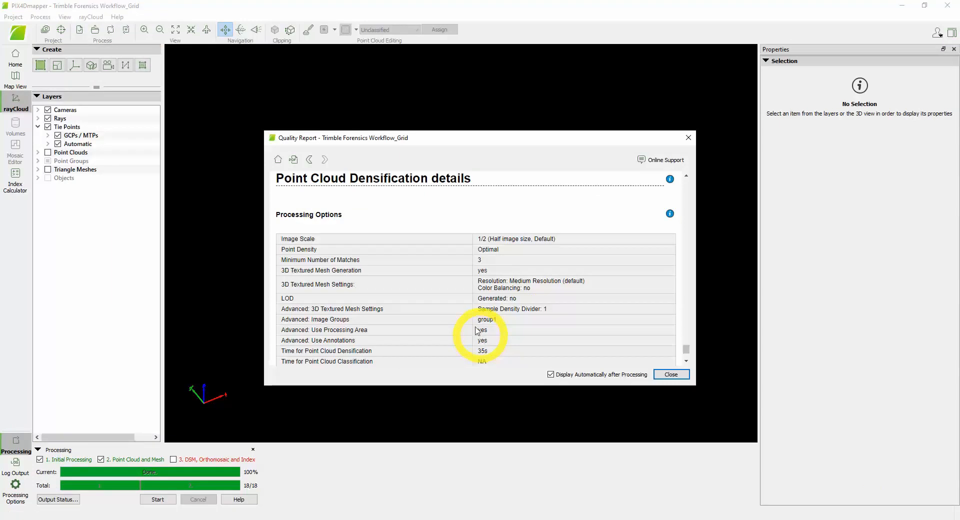
- Review the quality report from the point cloud densification details back up to the summary, and close it
scroll(393, 215, up, 4)
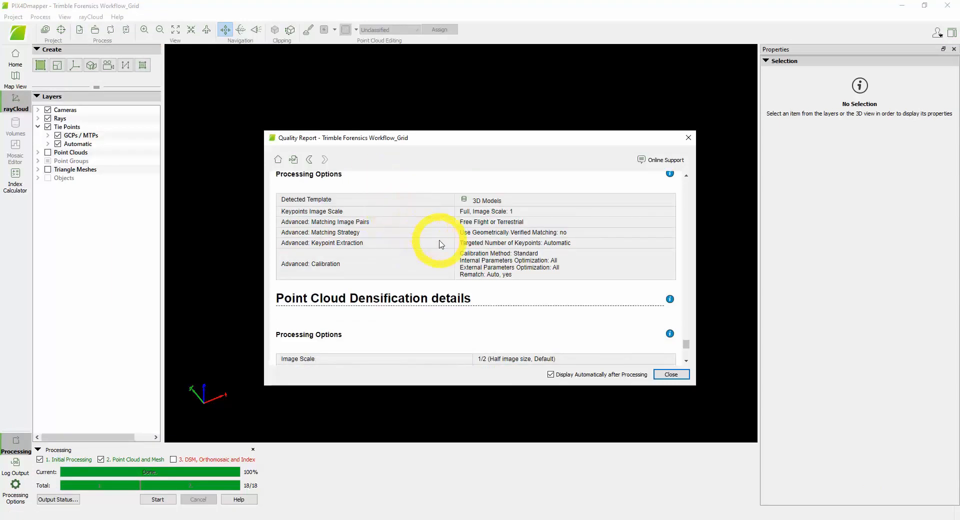
scroll(442, 245, up, 10)
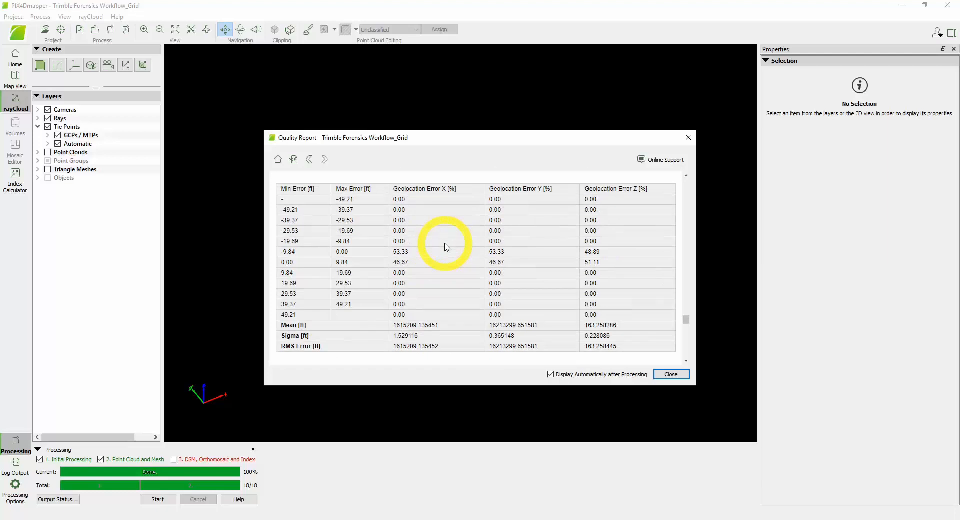
scroll(446, 247, up, 3)
scroll(446, 247, up, 8)
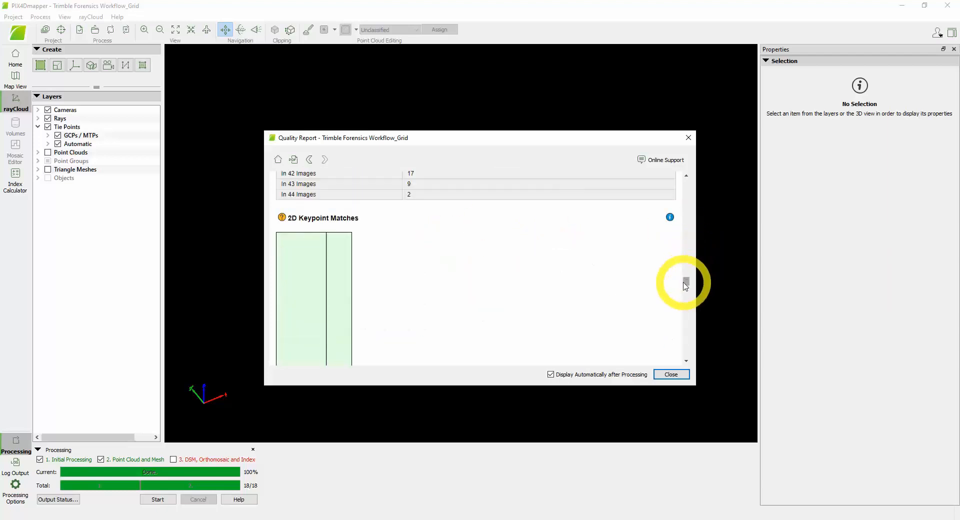
drag(685, 279, 669, 158)
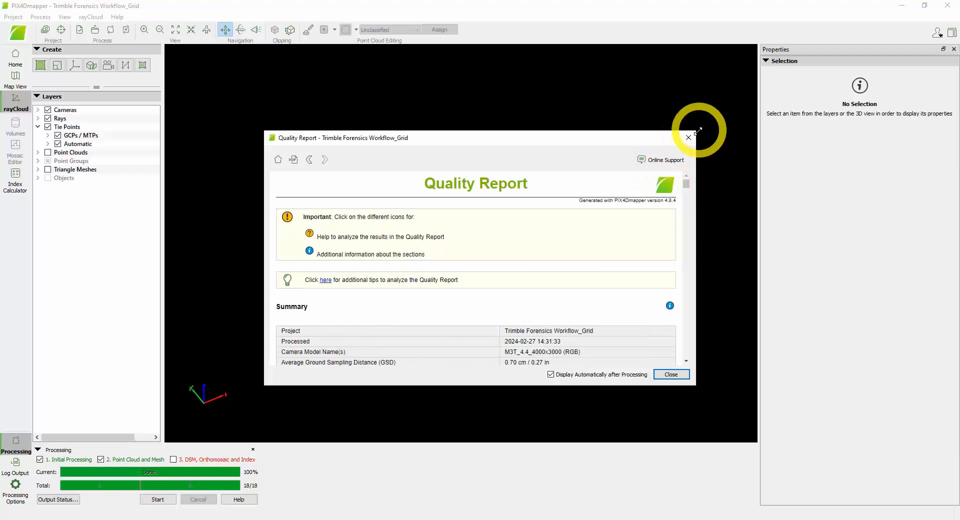
click(672, 375)
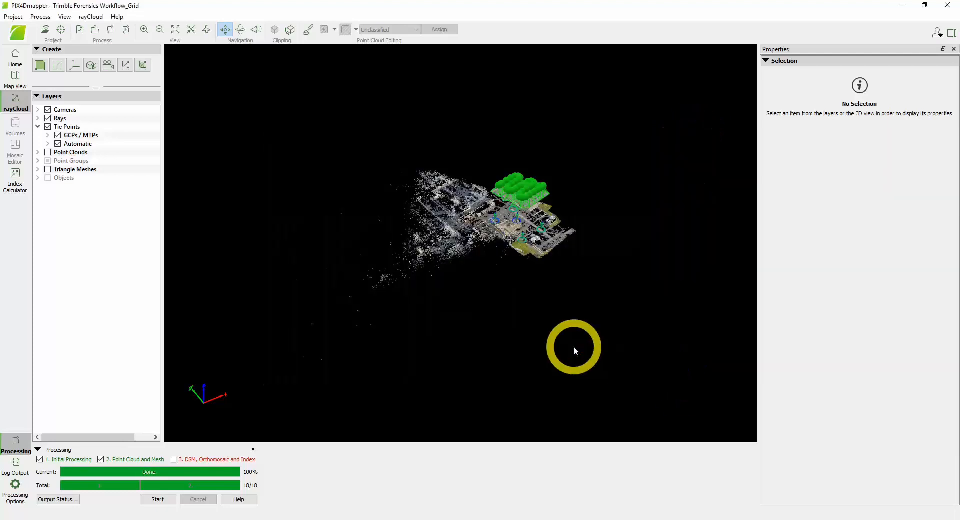
- Examine the camera positions, tie points and ground control points of the processed model in the rayCloud from different angles
scroll(524, 215, up, 5)
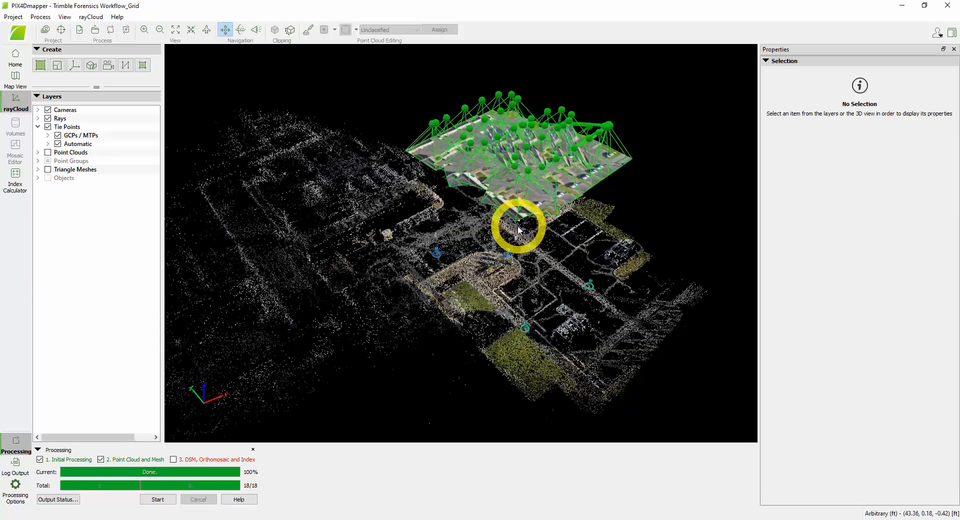
drag(510, 241, 352, 242)
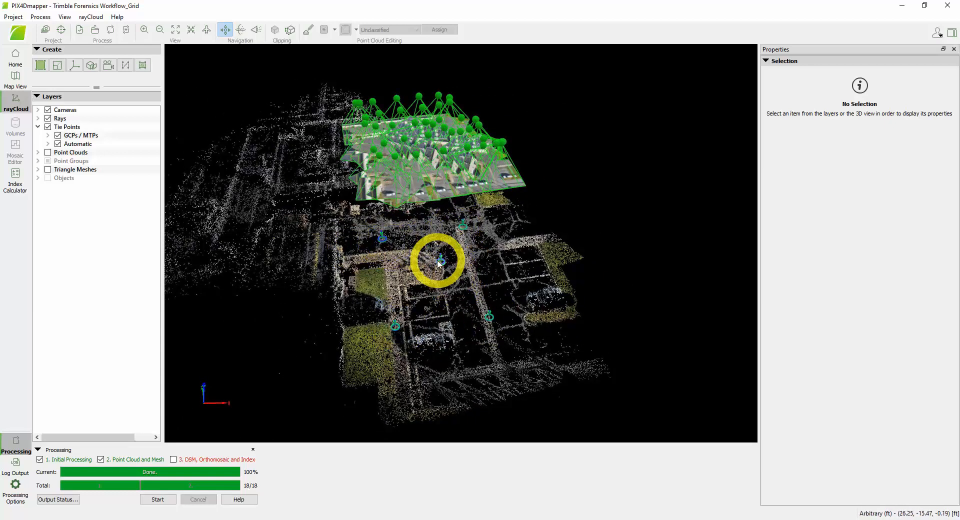
scroll(438, 265, down, 2)
scroll(427, 260, up, 4)
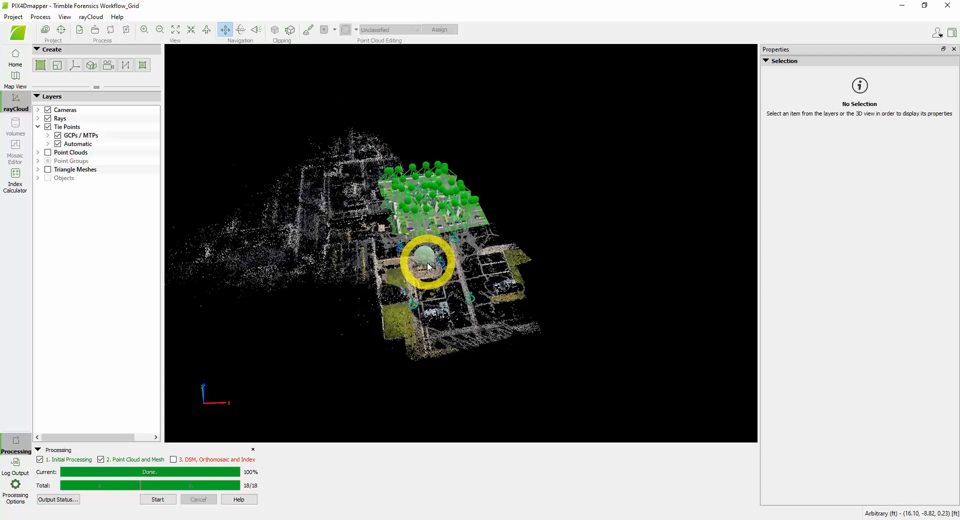